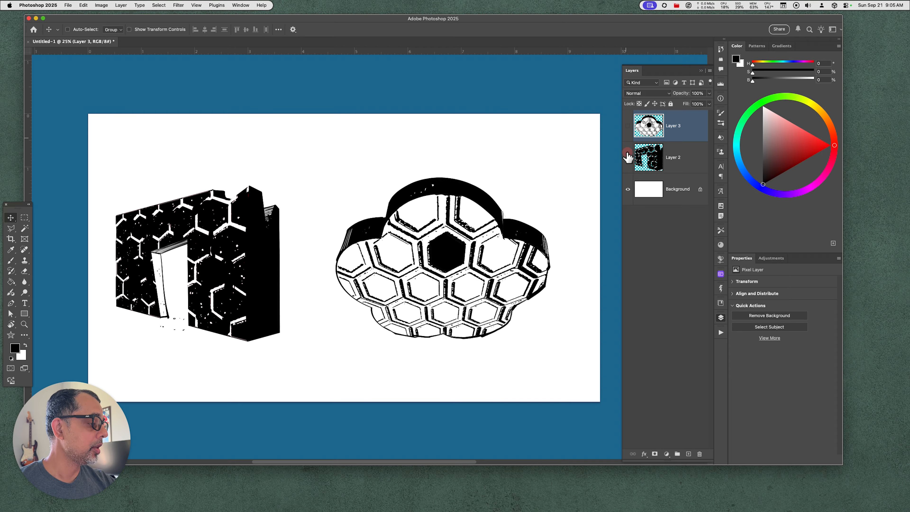
Hide the Layer 3 and Layer 2 artwork, and draw a black rectangle about 2113 × 1306 px near the canvas centre on a new layer
left_click_drag(628, 157, 628, 126)
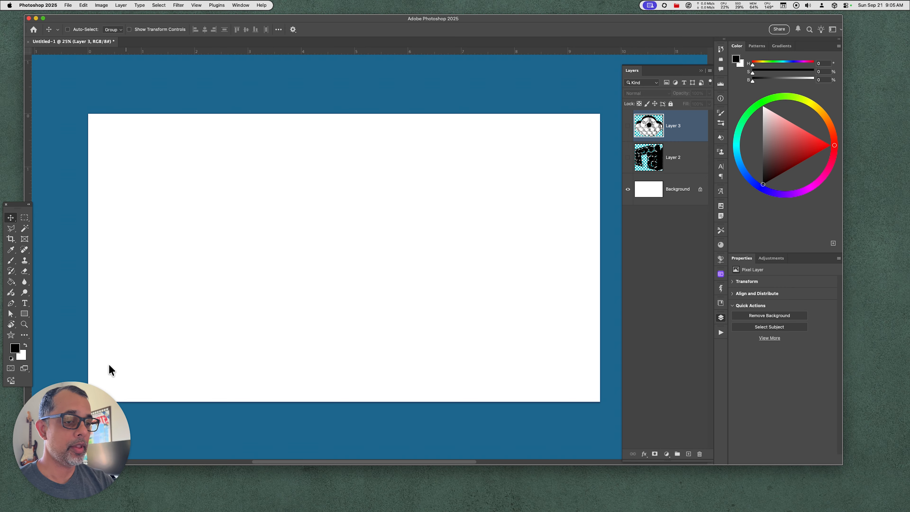
left_click(25, 314)
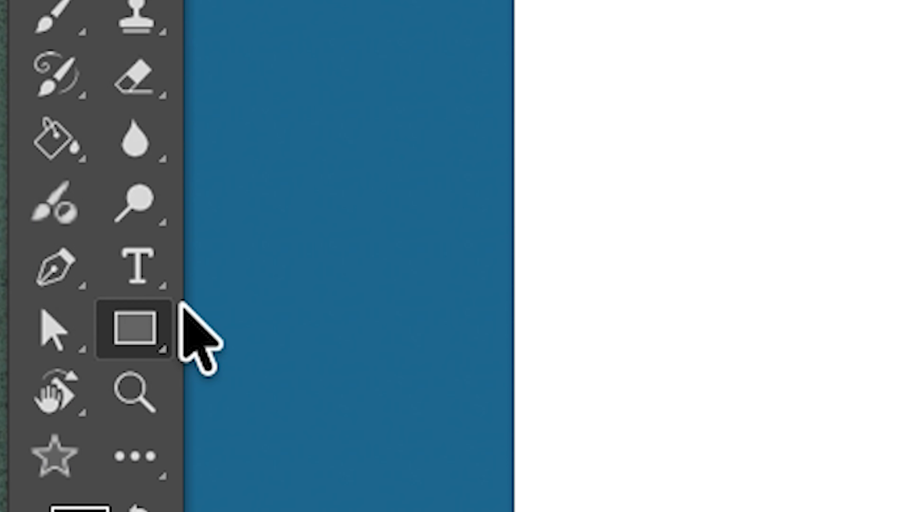
key("alt+shift+super+n")
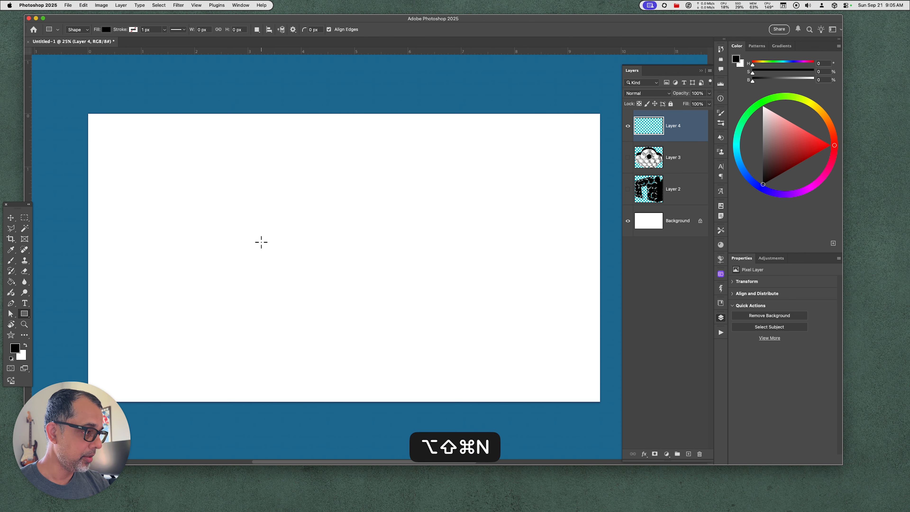
left_click_drag(259, 196, 446, 312)
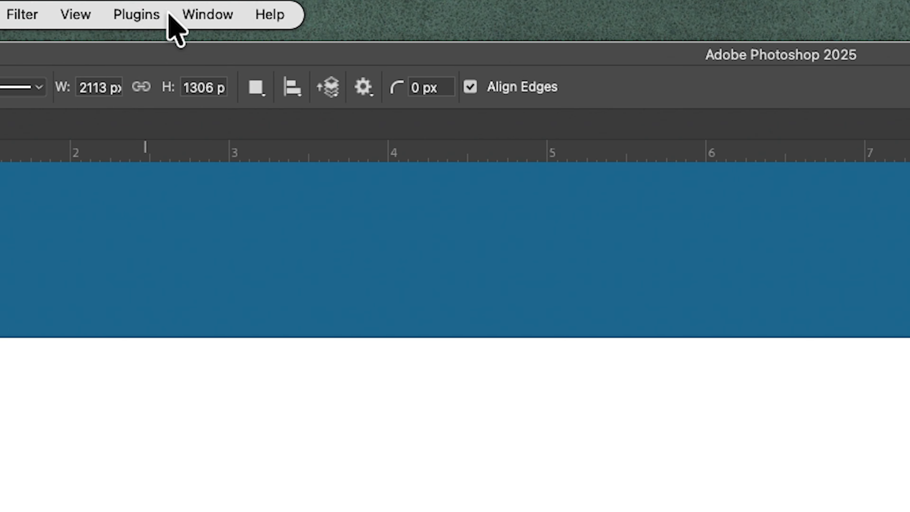
Browse the Adobe Substance materials and apply 3D Hexagon Ceramic Tiles to the black rectangle
left_click(198, 16)
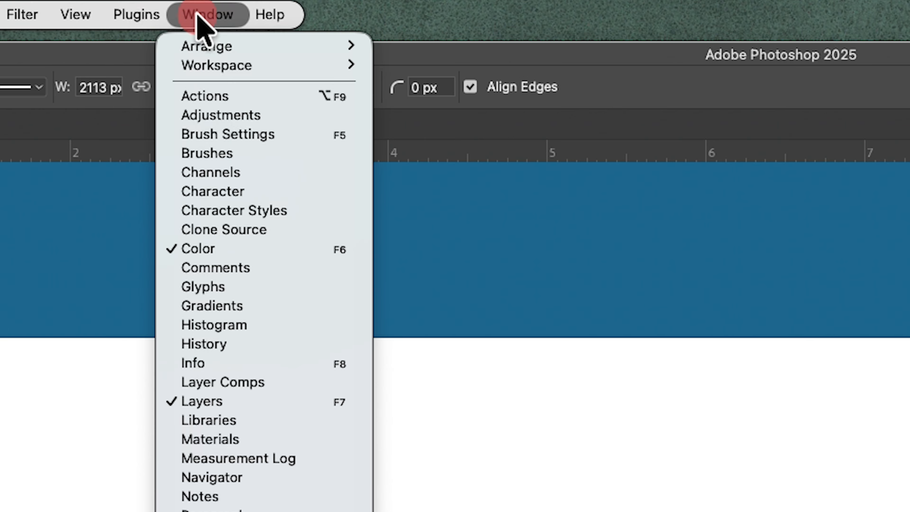
left_click(299, 445)
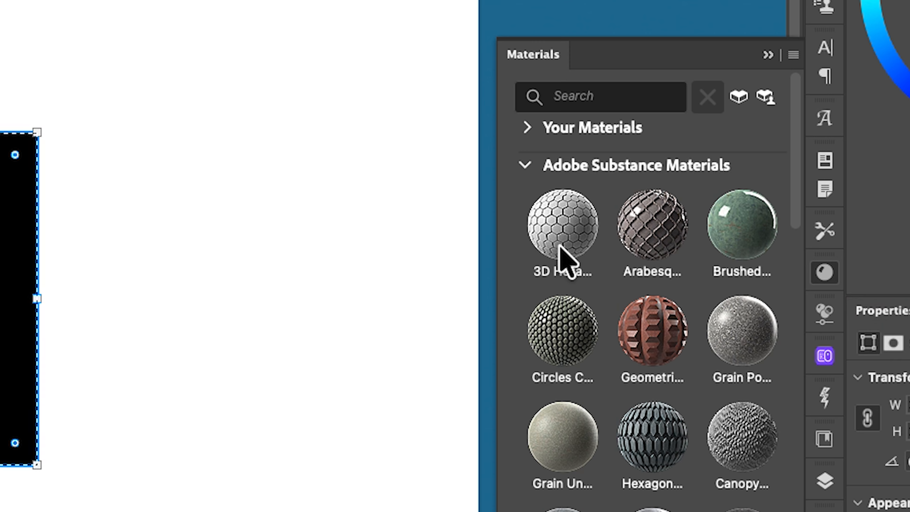
scroll(659, 377, "down", 10)
scroll(652, 287, "down", 5)
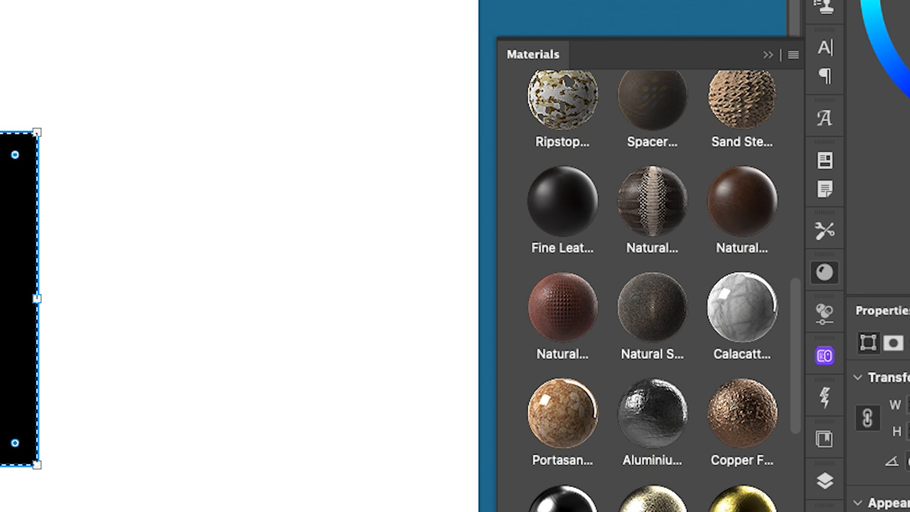
scroll(652, 287, "down", 8)
scroll(653, 287, "up", 3)
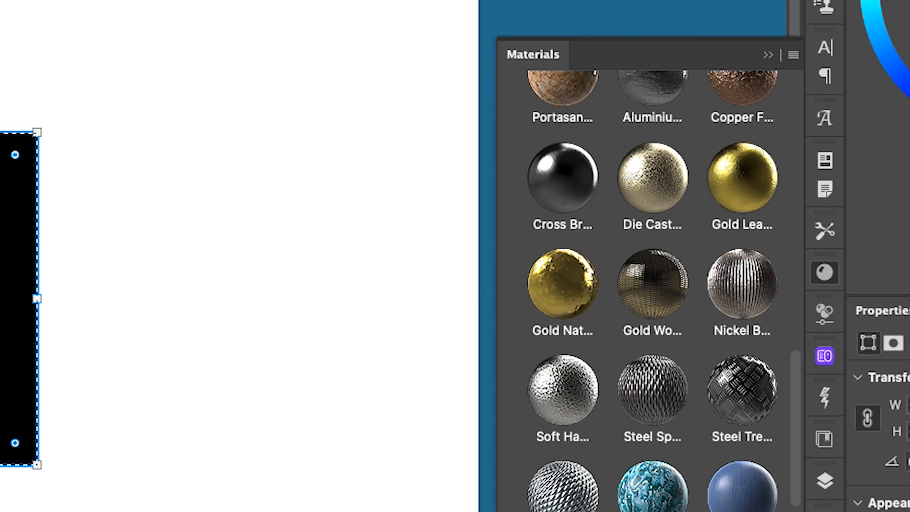
scroll(653, 287, "up", 1)
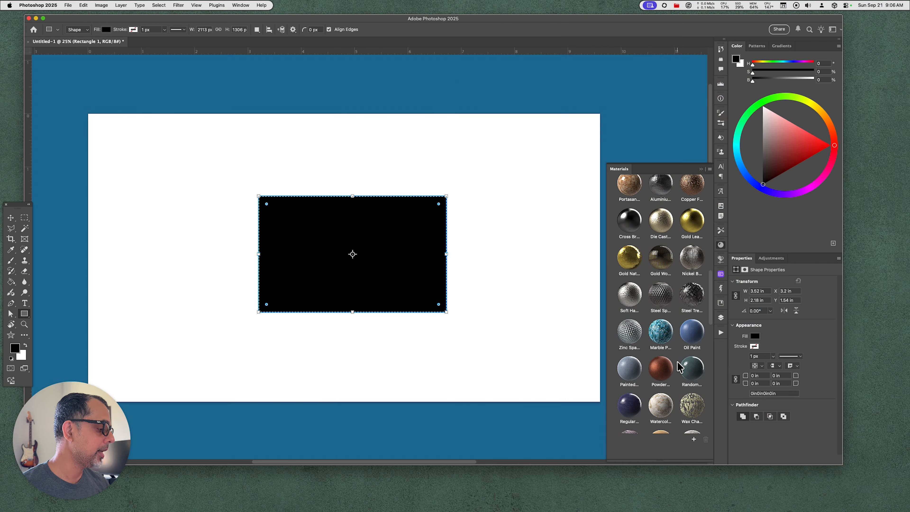
scroll(676, 351, "up", 3)
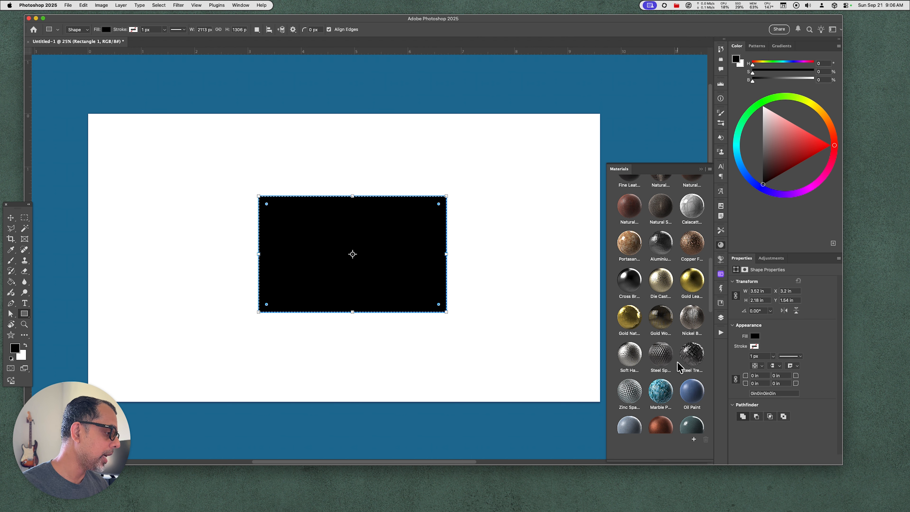
scroll(663, 322, "up", 10)
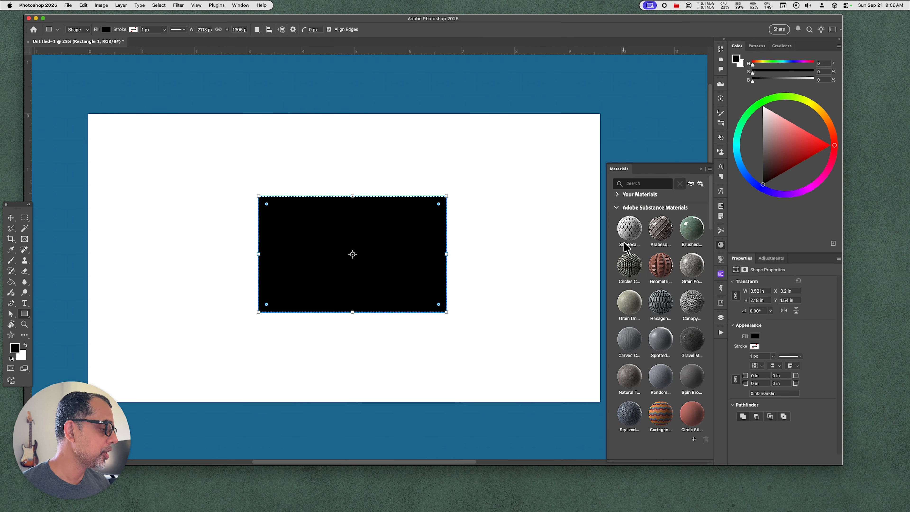
left_click(628, 240)
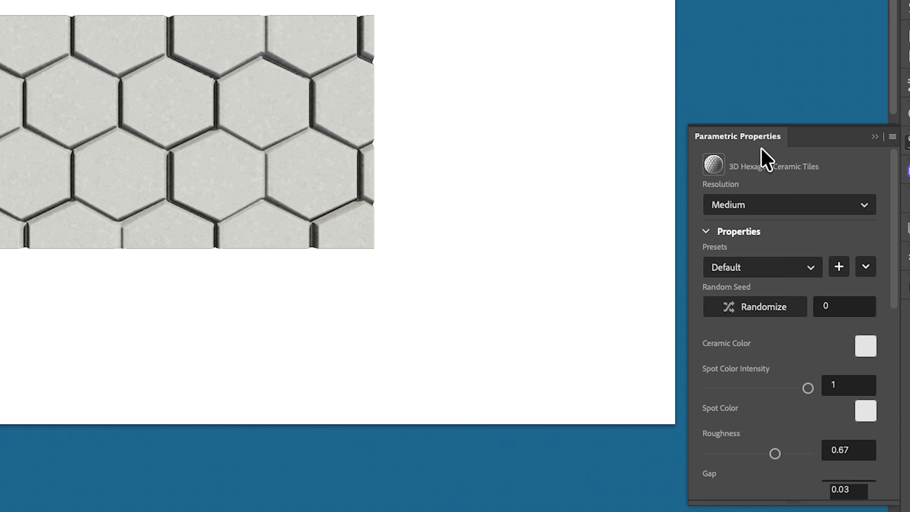
Check the tile material's resolution choices and try a spot color intensity of 0.36
left_click(866, 206)
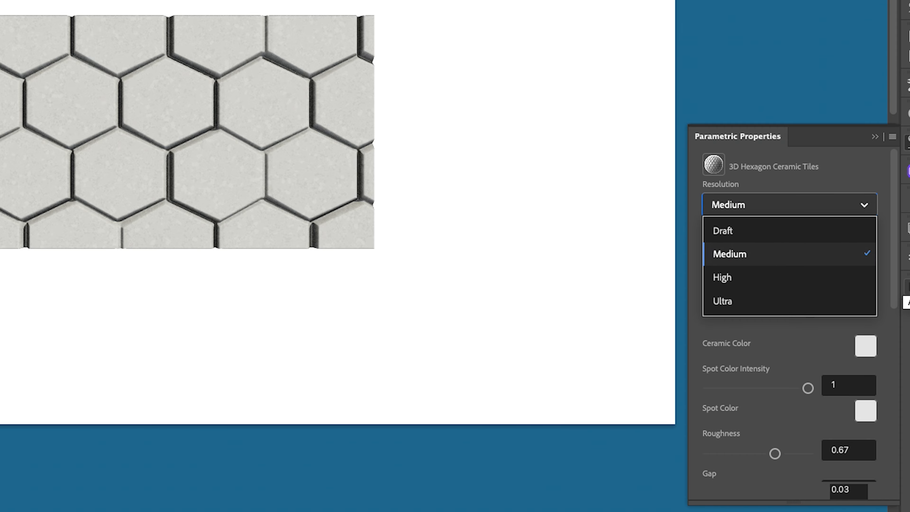
left_click(839, 186)
left_click(841, 205)
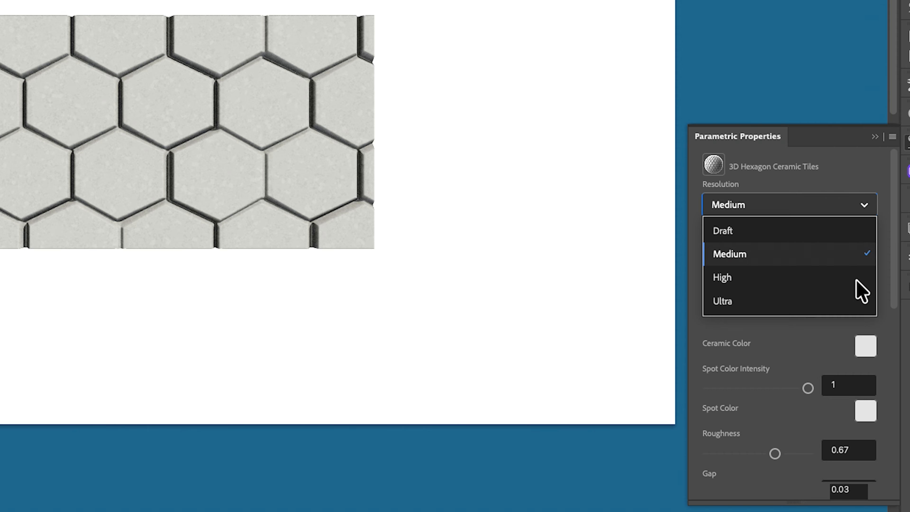
left_click(742, 380)
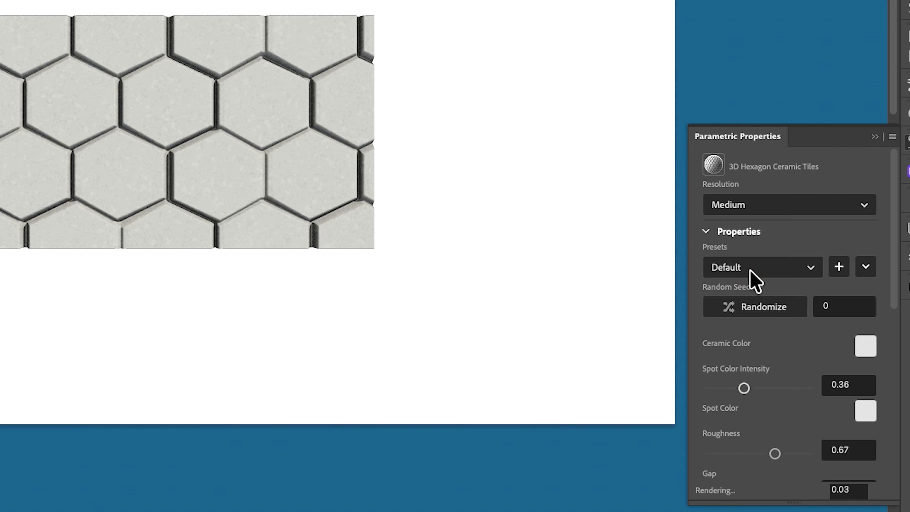
Apply the Small Ceramic Tiles preset to the material and narrow the gap between tiles to 0.28
left_click(810, 277)
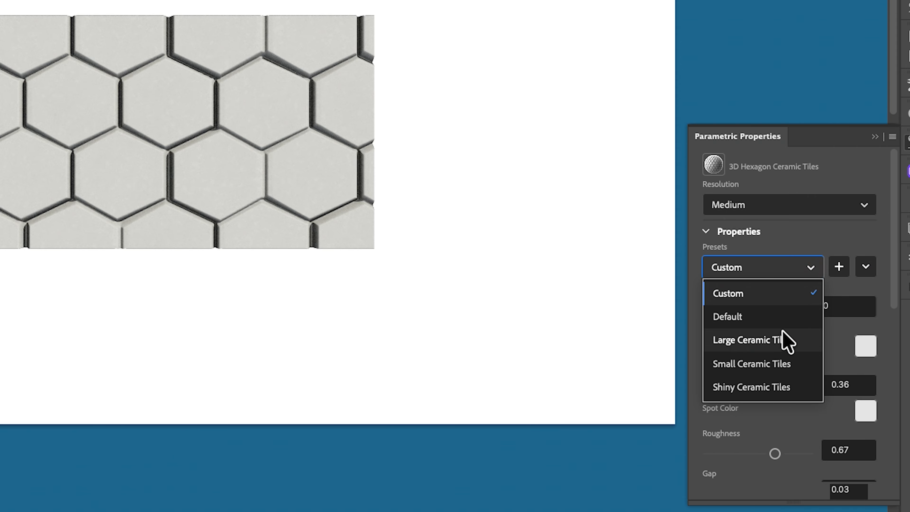
left_click(773, 364)
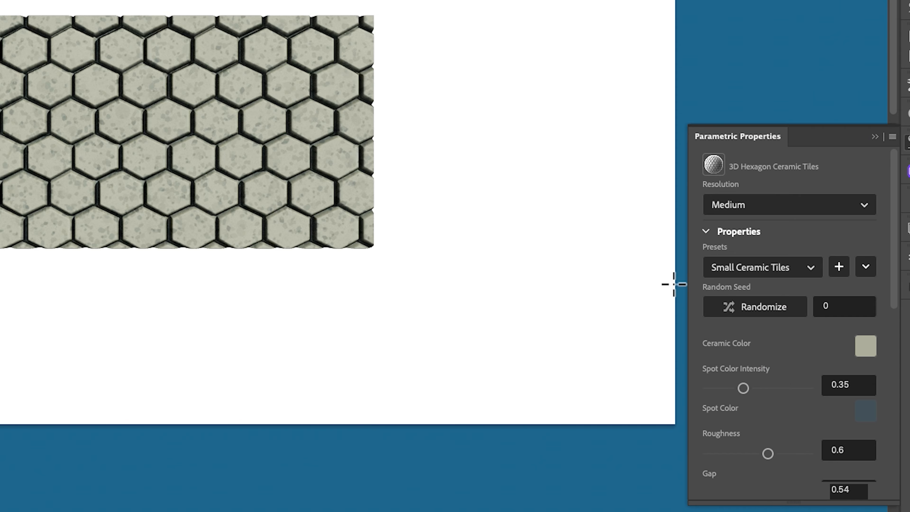
left_click_drag(895, 291, 900, 360)
left_click_drag(740, 339, 737, 341)
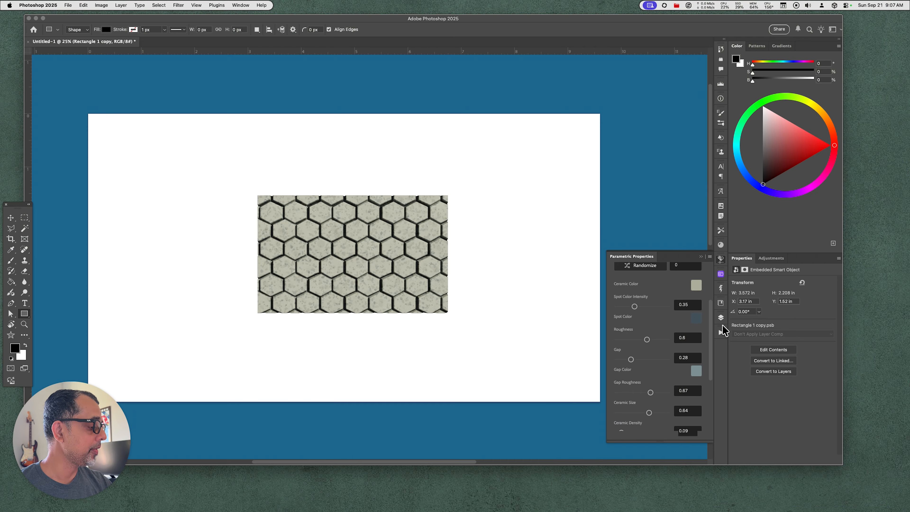
left_click_drag(706, 355, 705, 417)
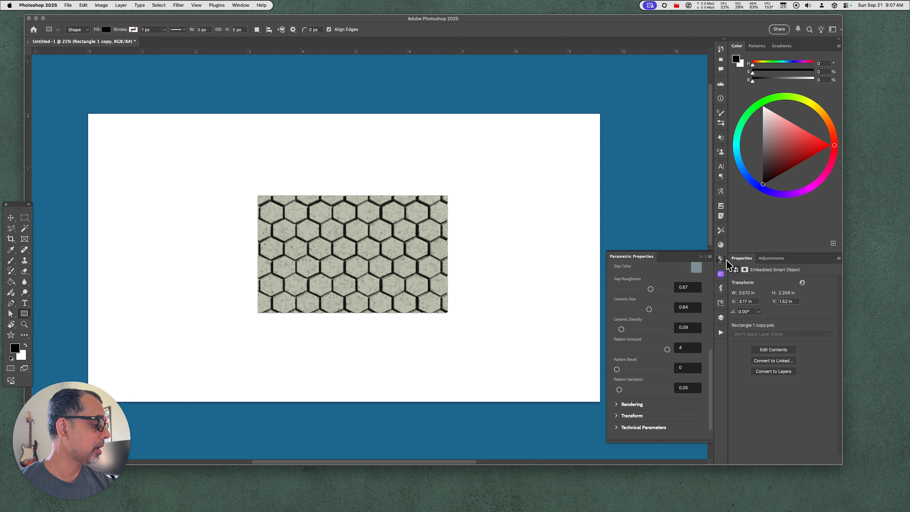
Merge the tile-textured smart object with the Rectangle 1 layer into a single pixel layer
left_click(722, 318)
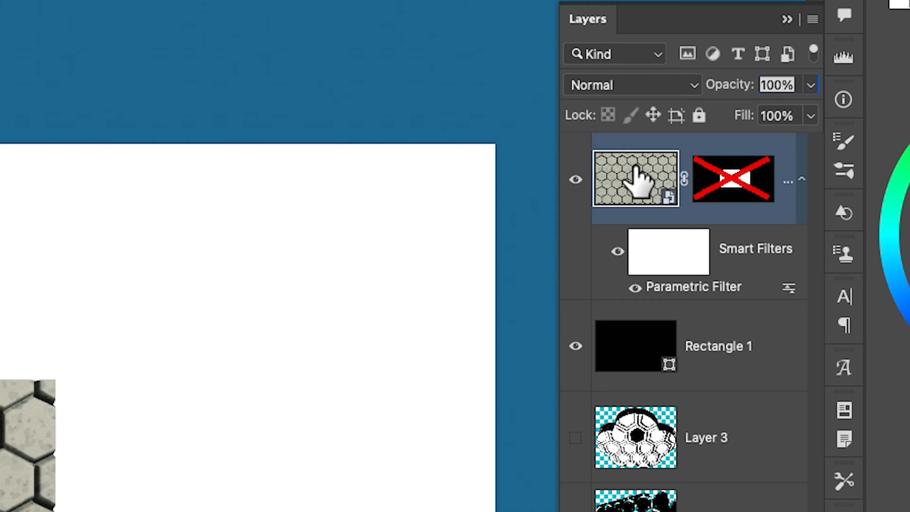
right_click(636, 165)
left_click(636, 167)
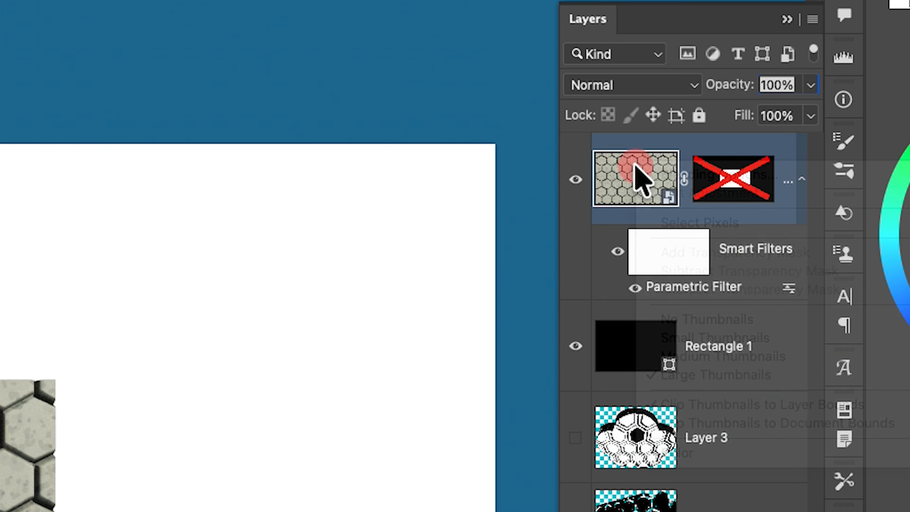
left_click(748, 452)
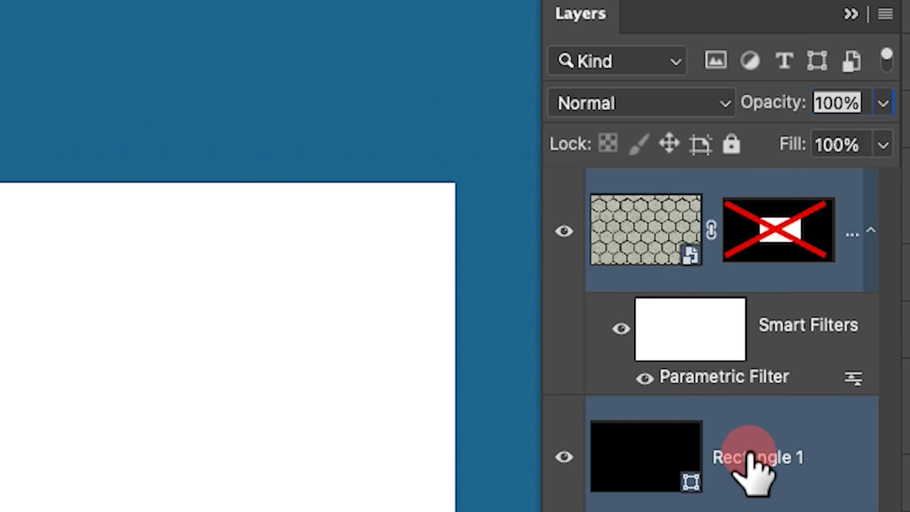
key("Tab")
key("Tab")
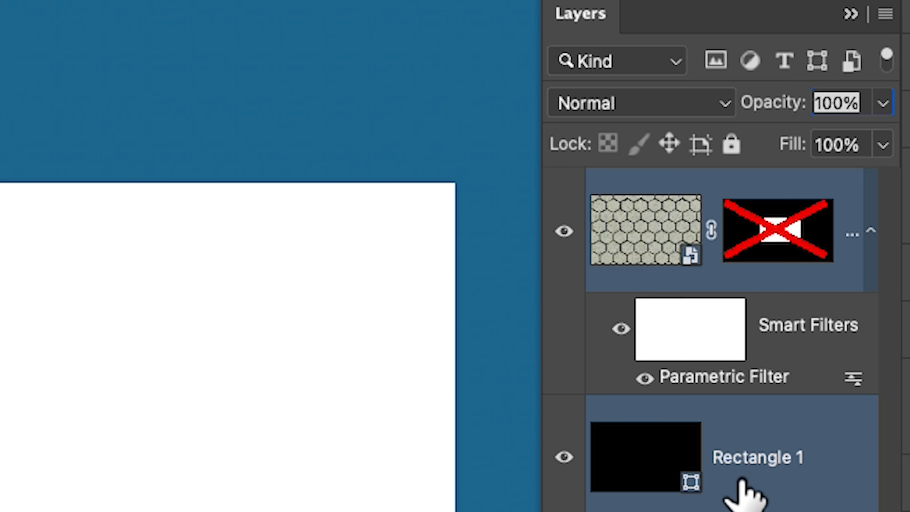
key("super+e")
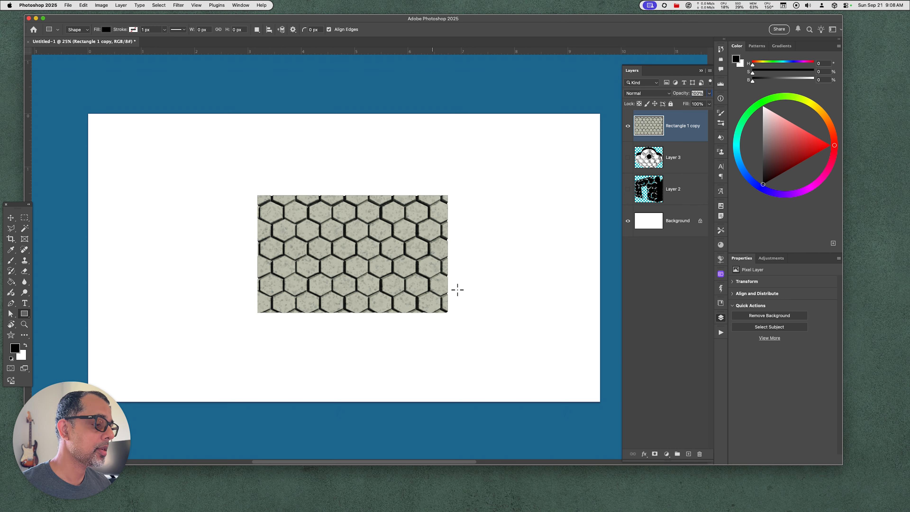
Apply the Filter Gallery's Stamp sketch filter to the tiled rectangle with Light/Dark Balance 25 and Smoothness 6
left_click(177, 6)
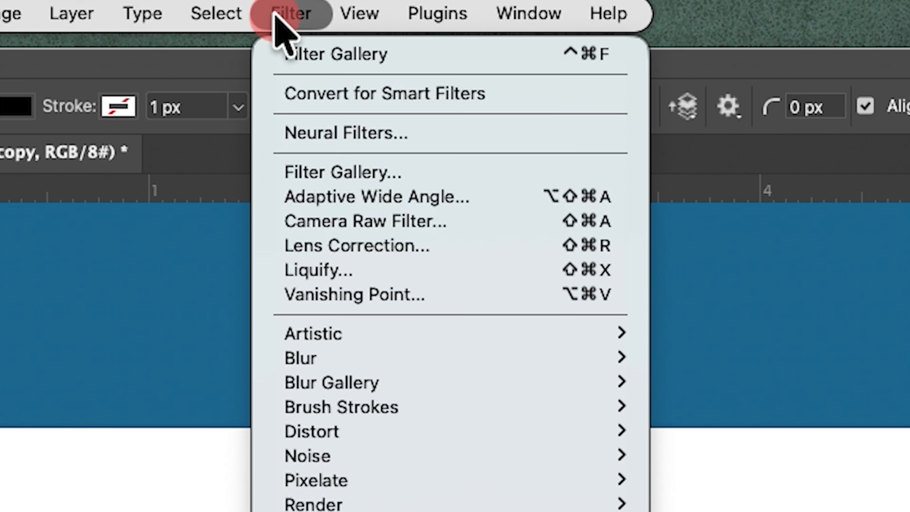
left_click(363, 184)
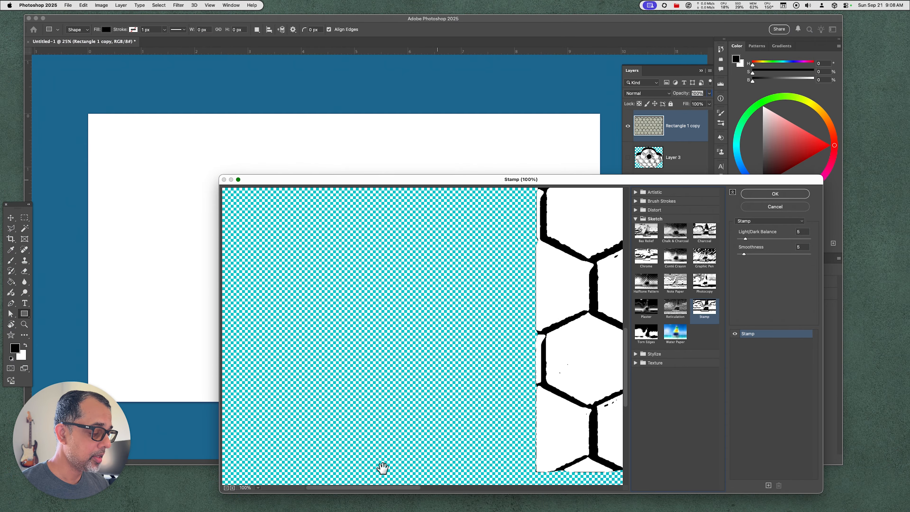
left_click(226, 488)
left_click_drag(472, 388, 288, 441)
left_click_drag(402, 363, 387, 380)
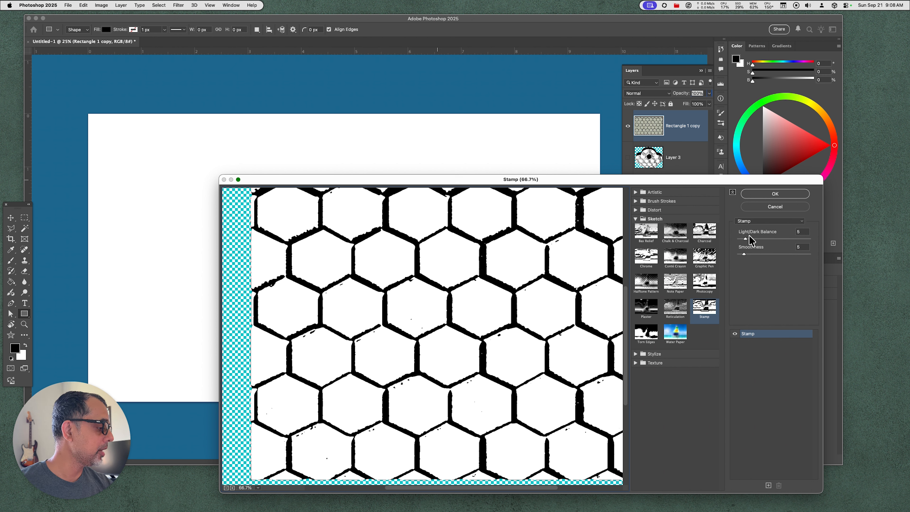
left_click_drag(748, 241, 775, 246)
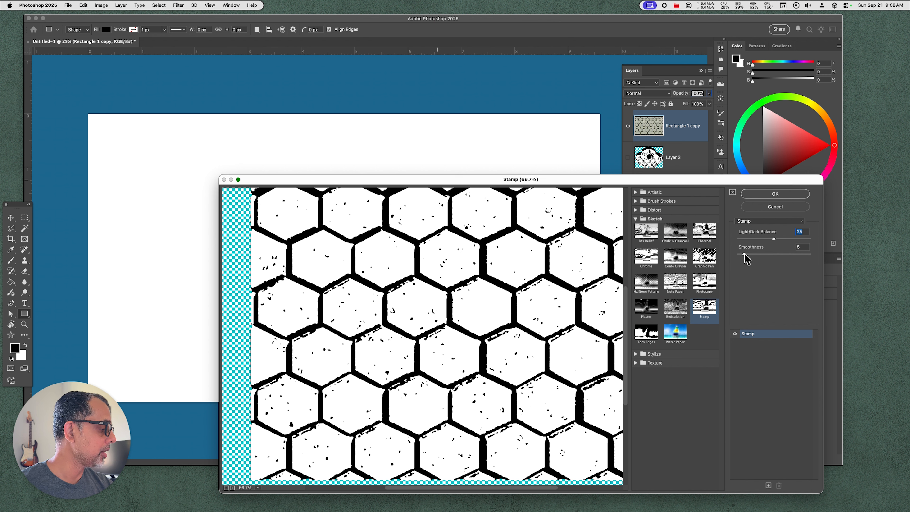
mouse_move(747, 259)
left_mouse_down()
mouse_move(762, 261)
mouse_move(750, 264)
left_mouse_up()
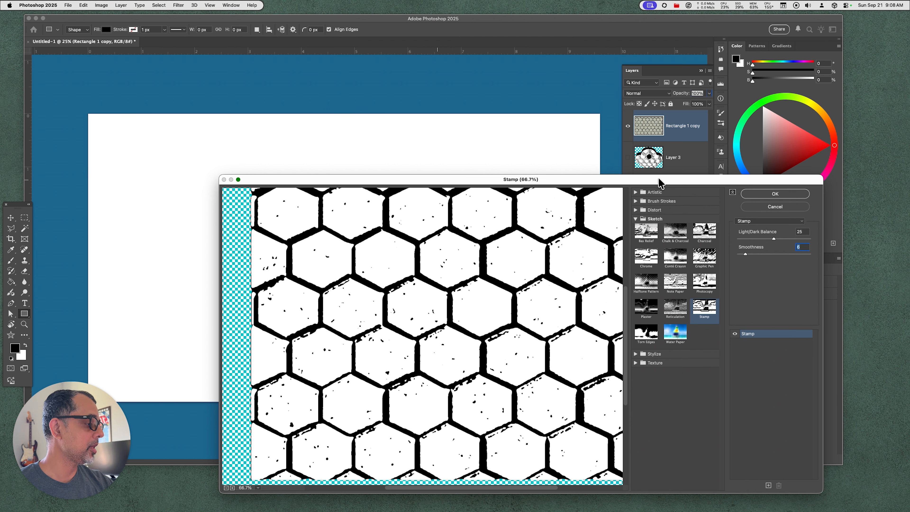
left_click_drag(659, 183, 598, 104)
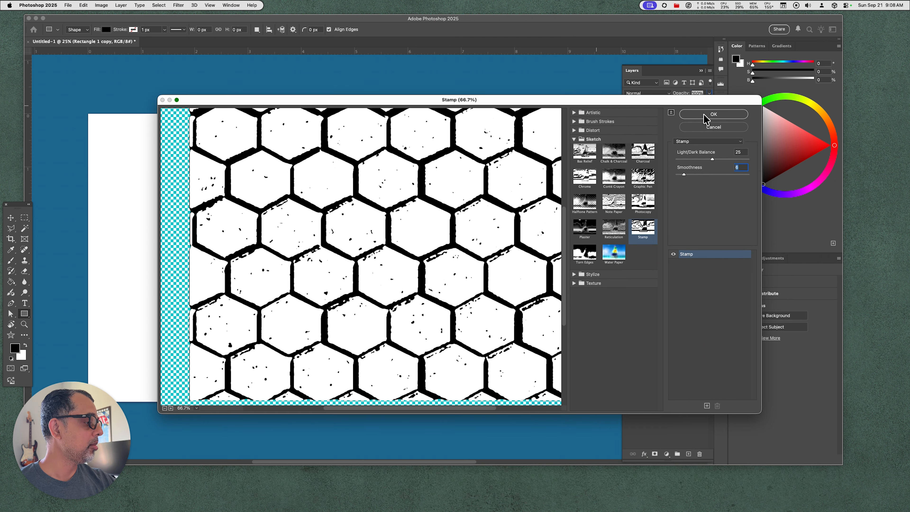
left_click(710, 115)
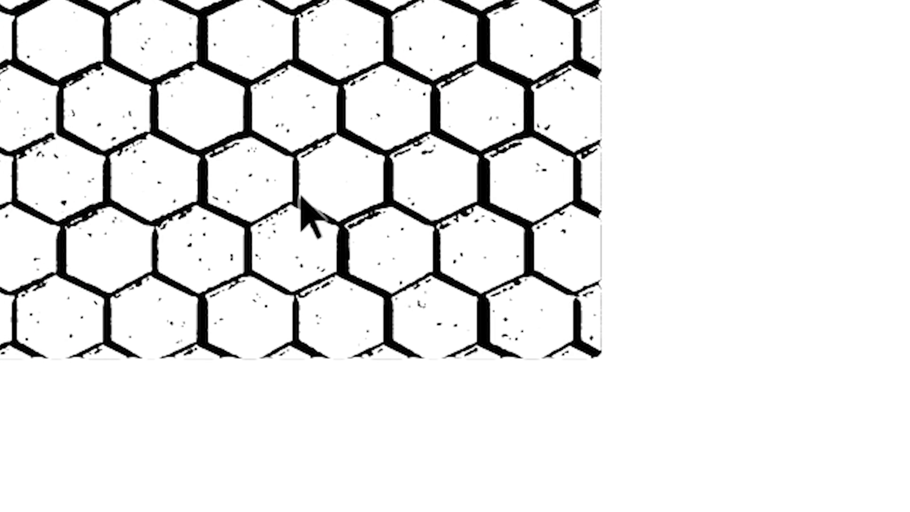
Transform the honeycomb rectangle in perspective, stretching its right edge to about 192% of the original height while the left edge keeps its size
key("super+t")
right_click(281, 43)
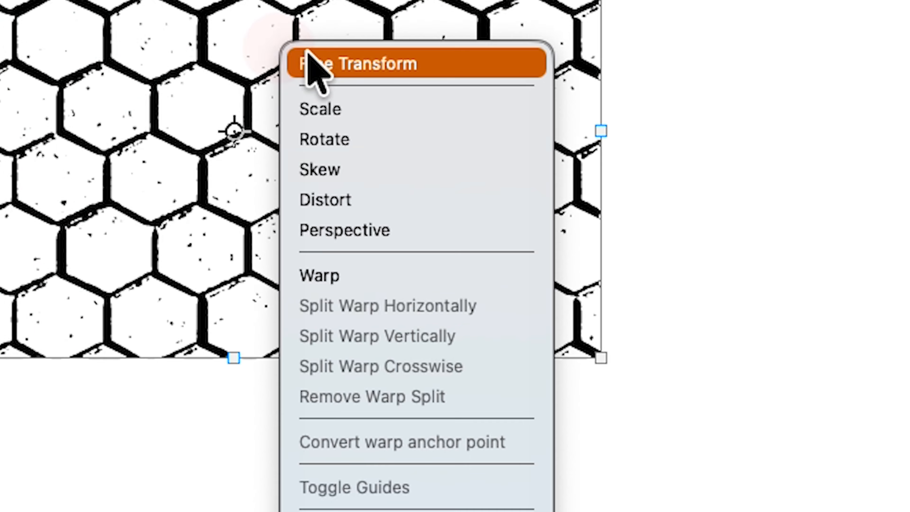
left_click(380, 229)
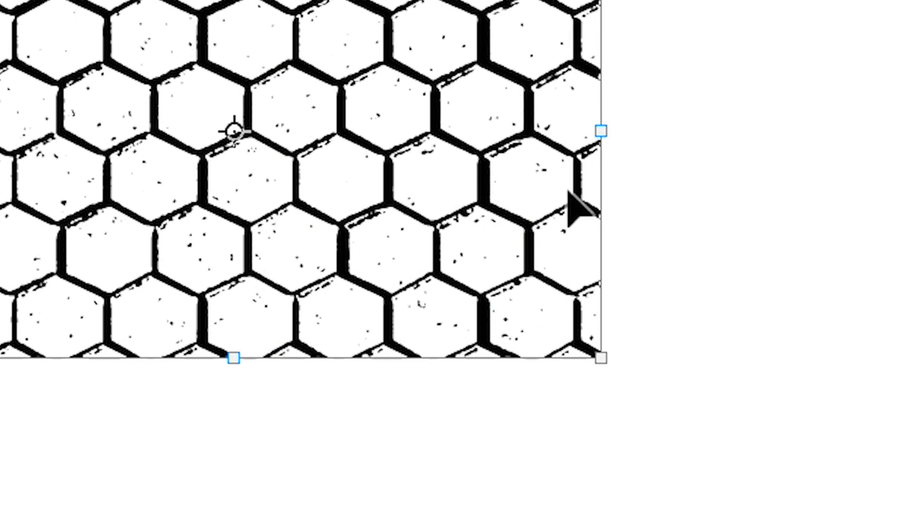
left_click_drag(603, 360, 459, 371)
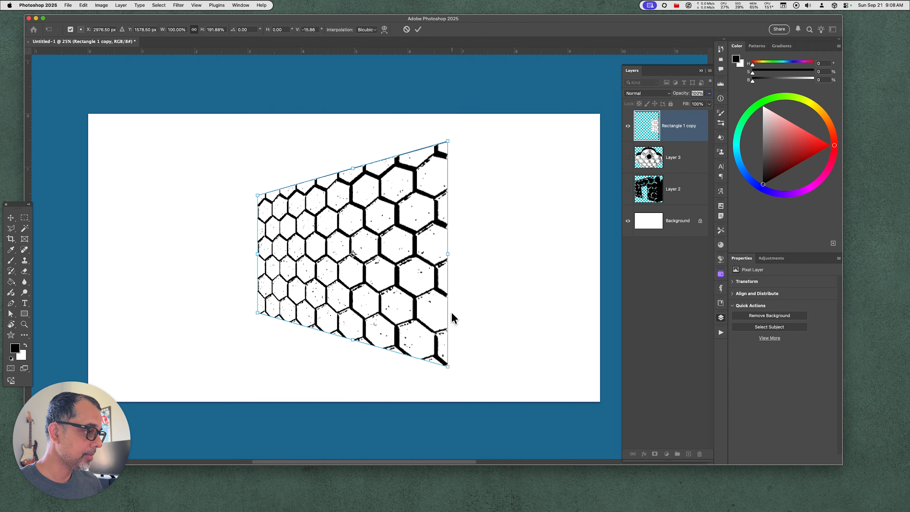
key("Return")
Add a new layer above the honeycomb panel and brush a straight black line down the panel's tall right edge
key("u")
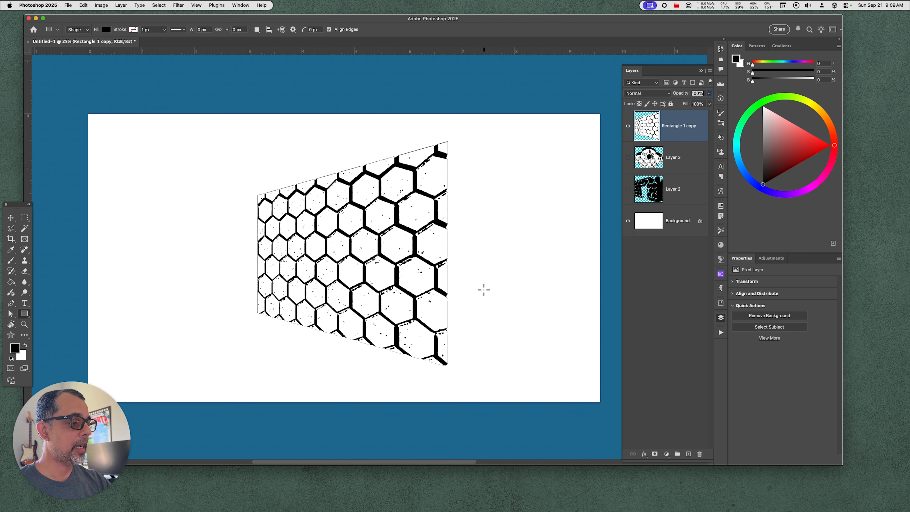
key("alt+shift+super+n")
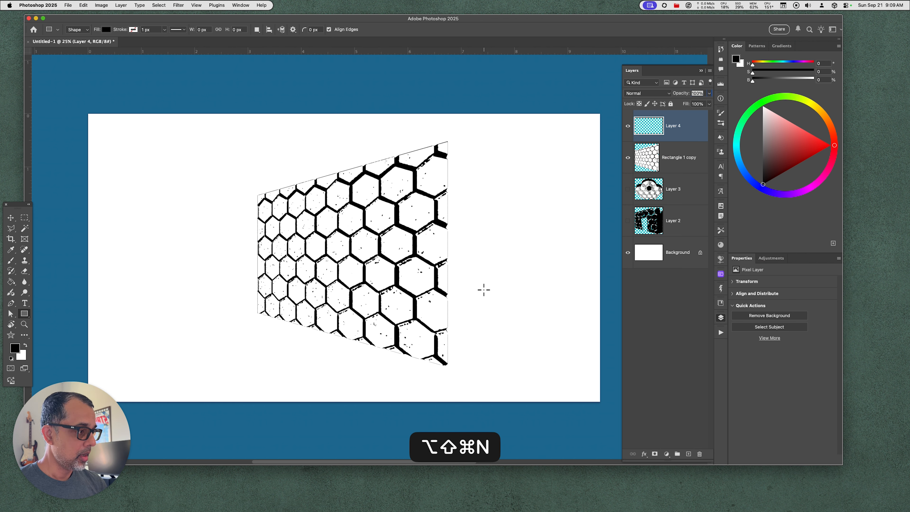
key("b")
left_click_drag(448, 143, 461, 365)
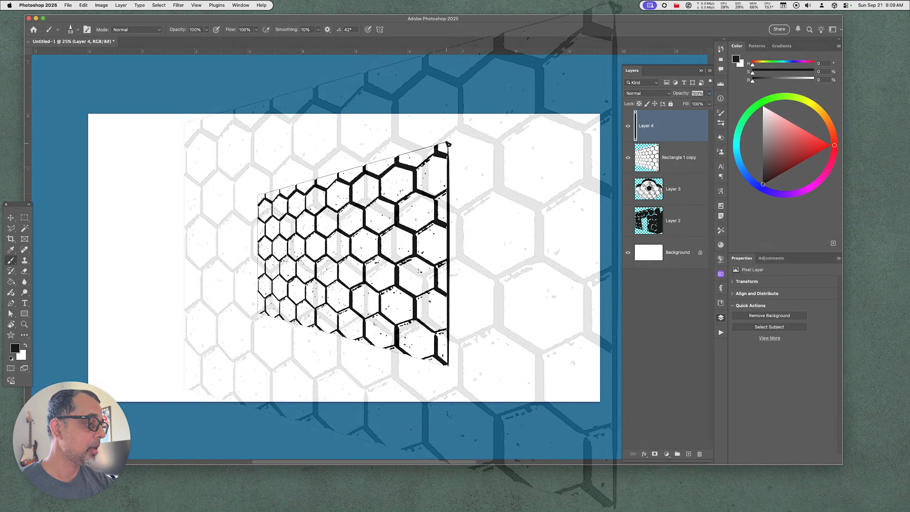
Brush the top, outer and bottom edges of a narrow side face beside the tall edge, giving the panel thickness
left_click_drag(448, 142, 474, 150)
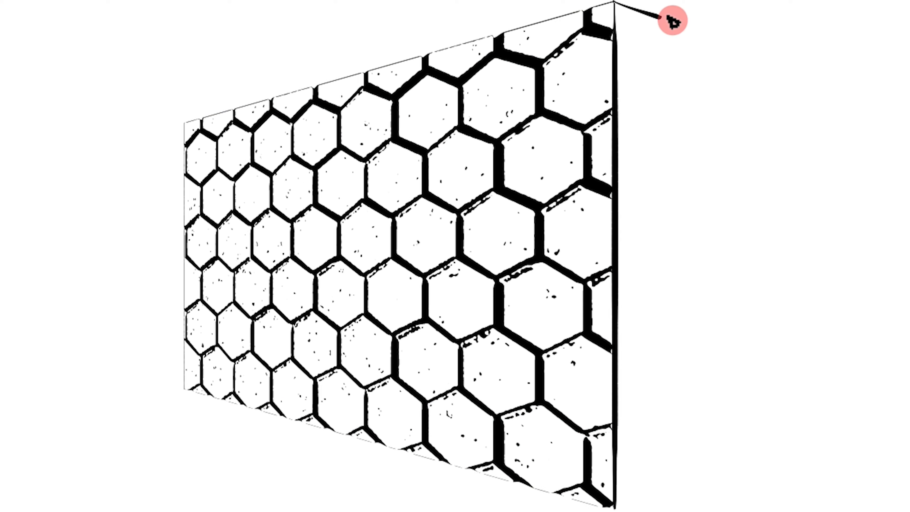
left_click_drag(673, 20, 698, 438)
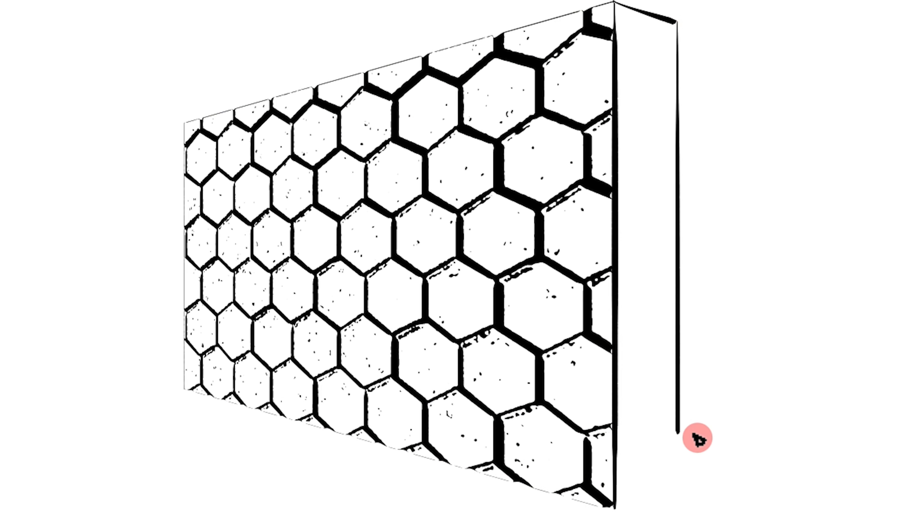
key("super+z")
mouse_move(676, 22)
left_mouse_down()
mouse_move(674, 489)
mouse_move(616, 507)
left_mouse_up()
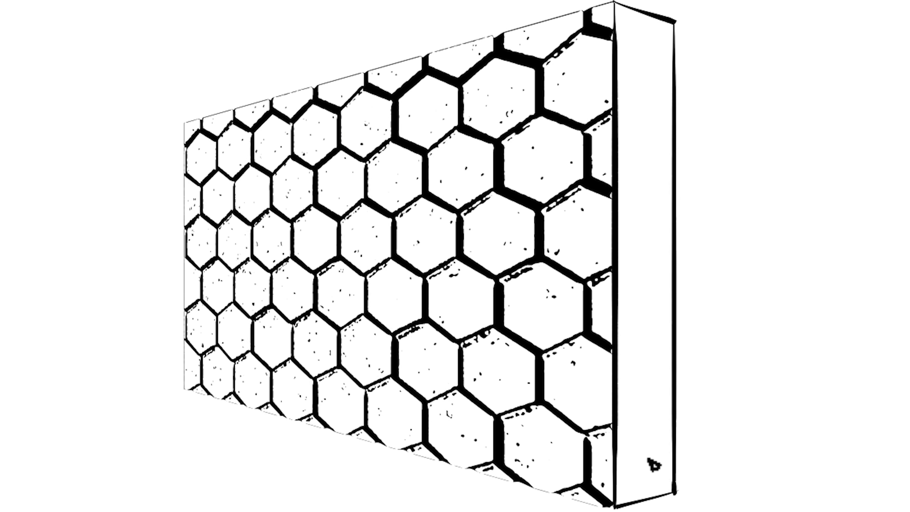
Select the inside of the side face, fill it with black, and ink the panel's short left edge with a straight black line
left_click(645, 436)
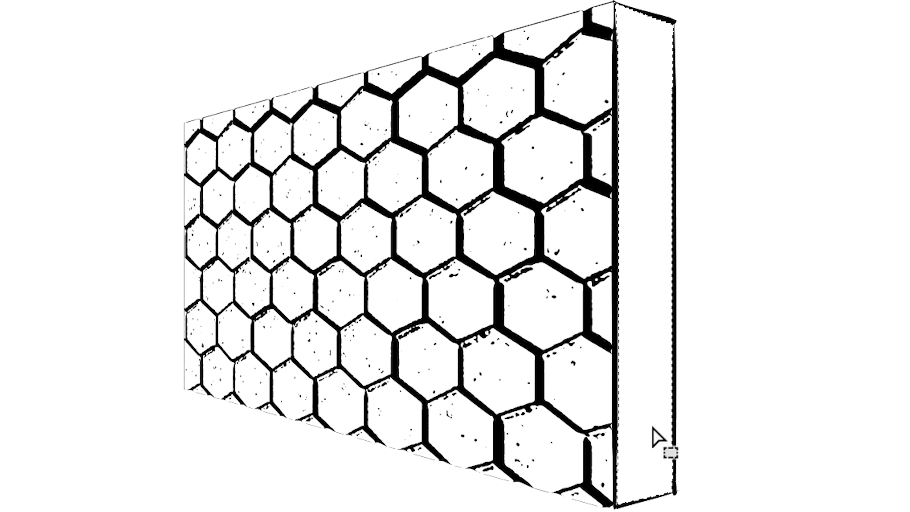
left_click(652, 430)
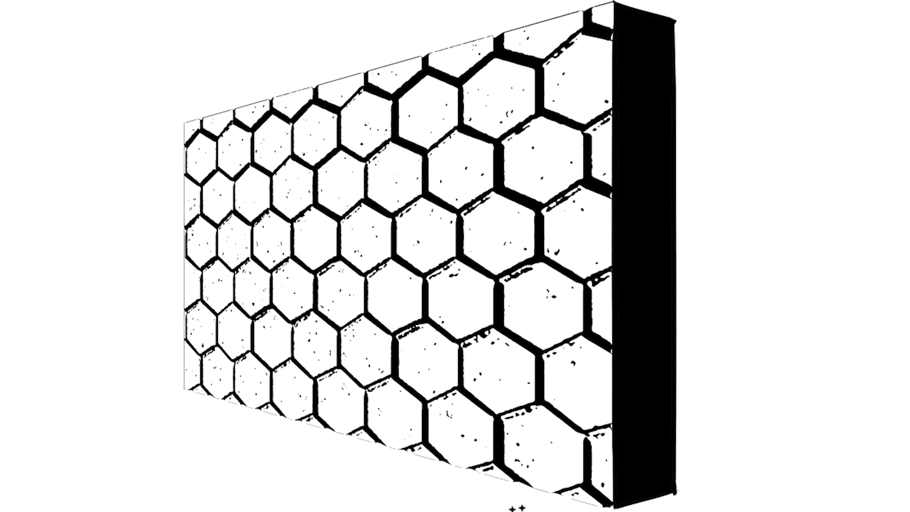
left_click_drag(184, 122, 205, 398)
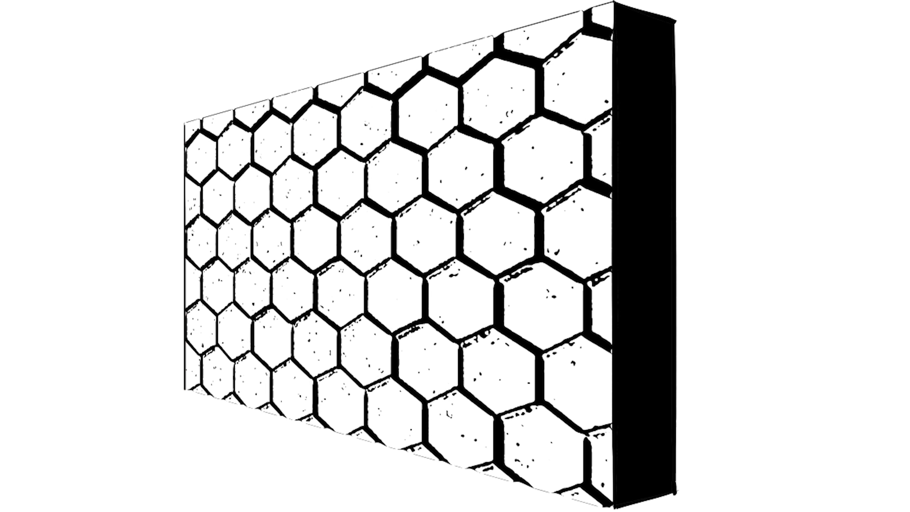